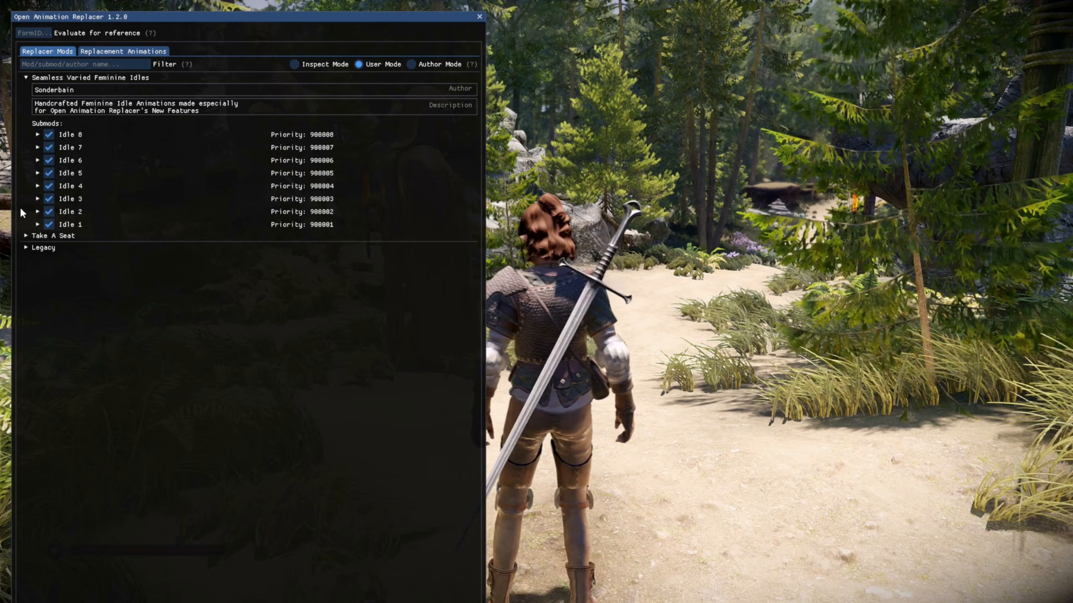
Step: Open the Open Animation Replacer overlay, expand Seamless Varied Feminine Idles and set the interface to User Mode
{"action": "left_click", "coordinate": [26, 236]}
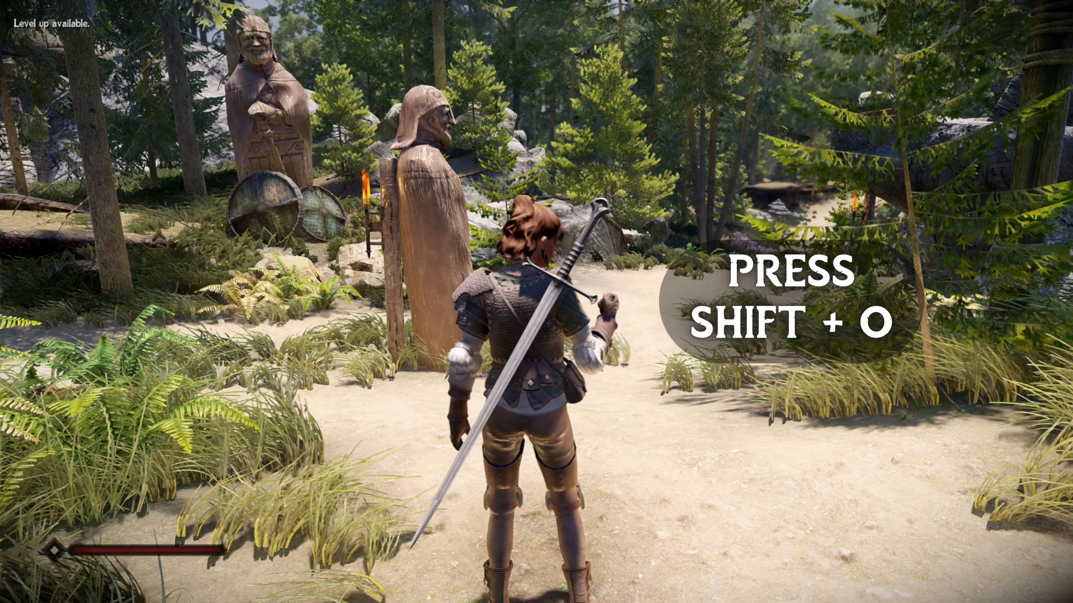
{"action": "key", "text": "shift+o"}
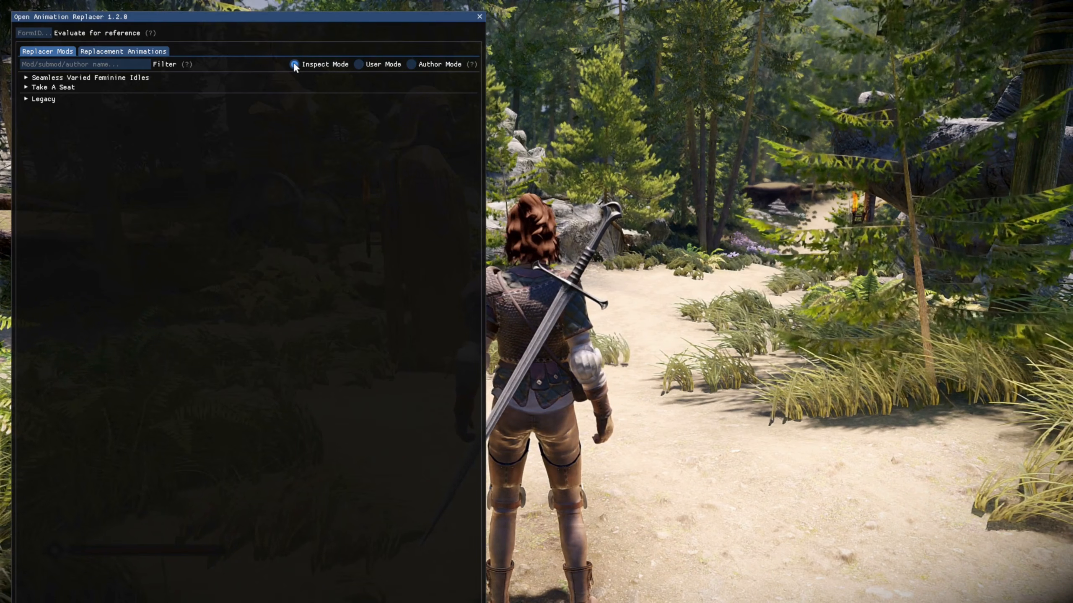
{"action": "left_click", "coordinate": [27, 78]}
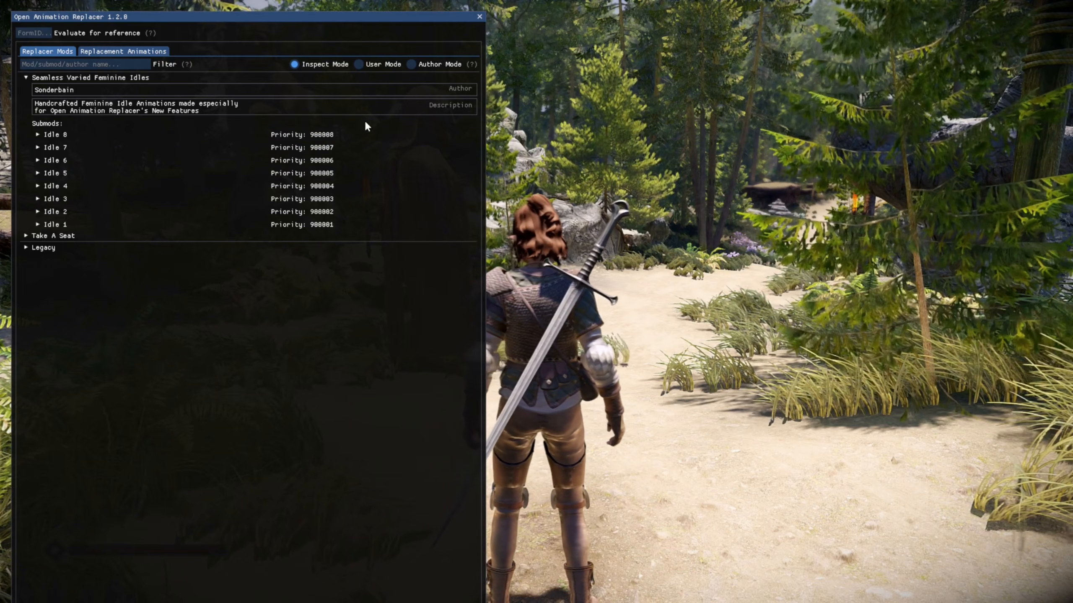
{"action": "left_click", "coordinate": [411, 64]}
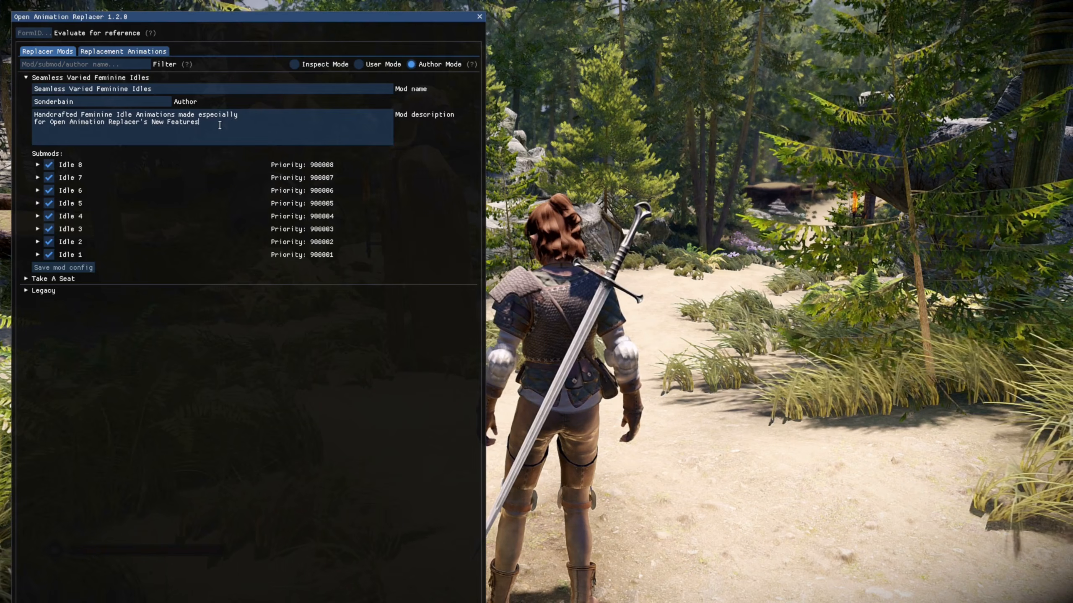
{"action": "left_click", "coordinate": [359, 64]}
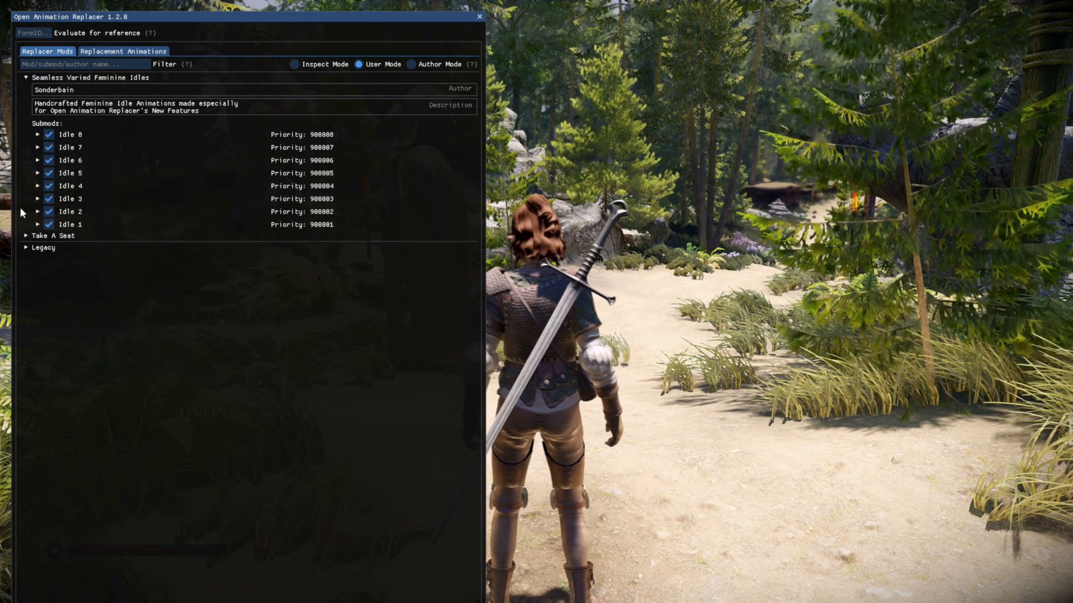
Step: Expand the Take A Seat and Legacy mods and look through their submod lists
{"action": "left_click", "coordinate": [24, 236]}
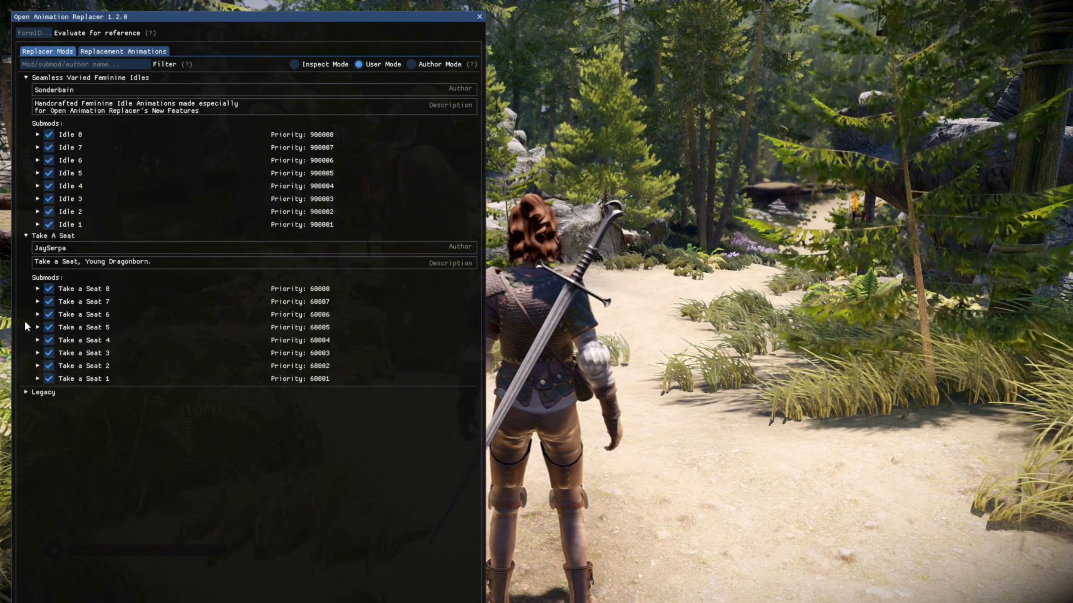
{"action": "left_click", "coordinate": [26, 393]}
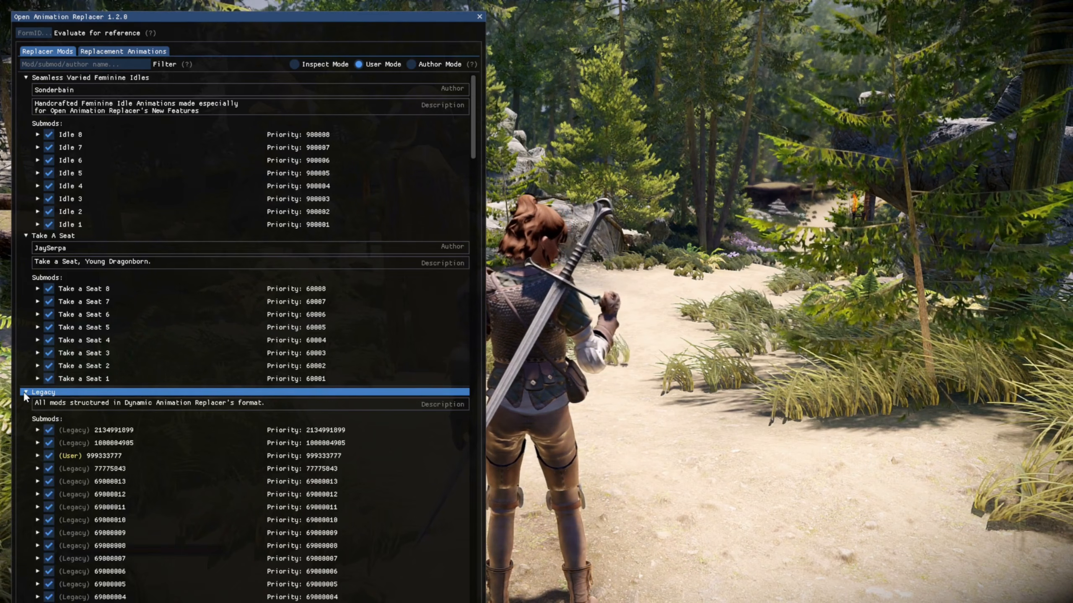
{"action": "scroll", "coordinate": [204, 442], "scroll_direction": "down", "scroll_amount": 6}
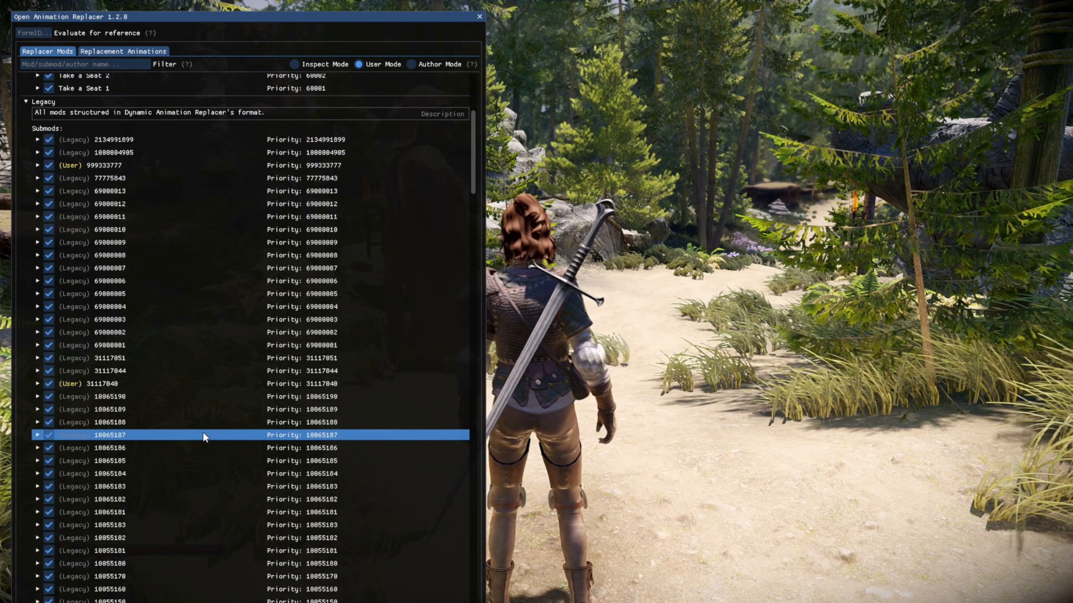
{"action": "scroll", "coordinate": [202, 431], "scroll_direction": "down", "scroll_amount": 2}
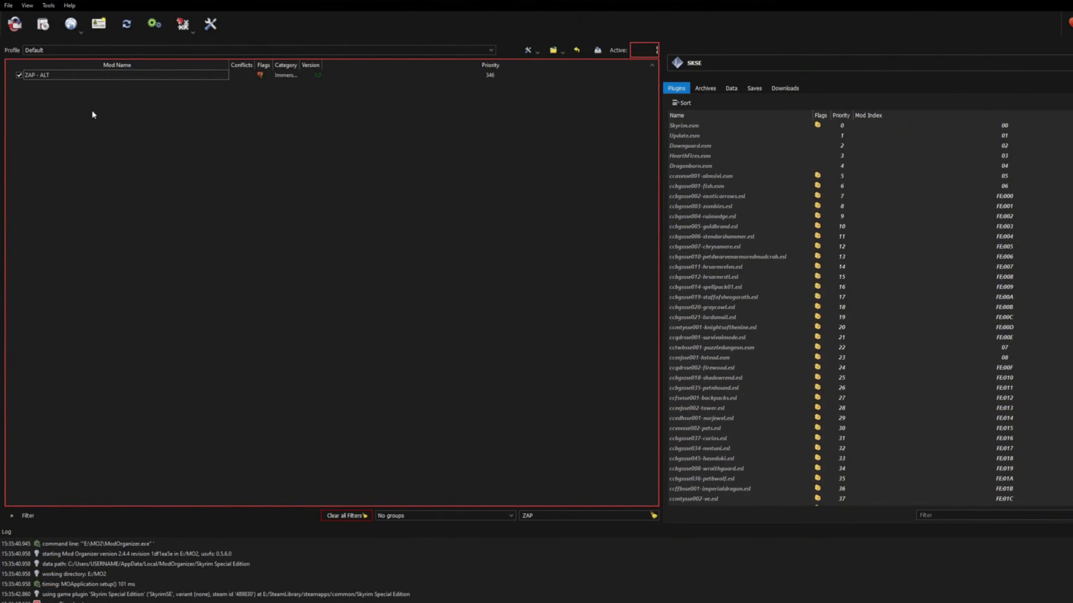
Step: Switch to Mod Organizer and open the ZAP - ALT mod's information to browse its nested contents
{"action": "left_click", "coordinate": [72, 75]}
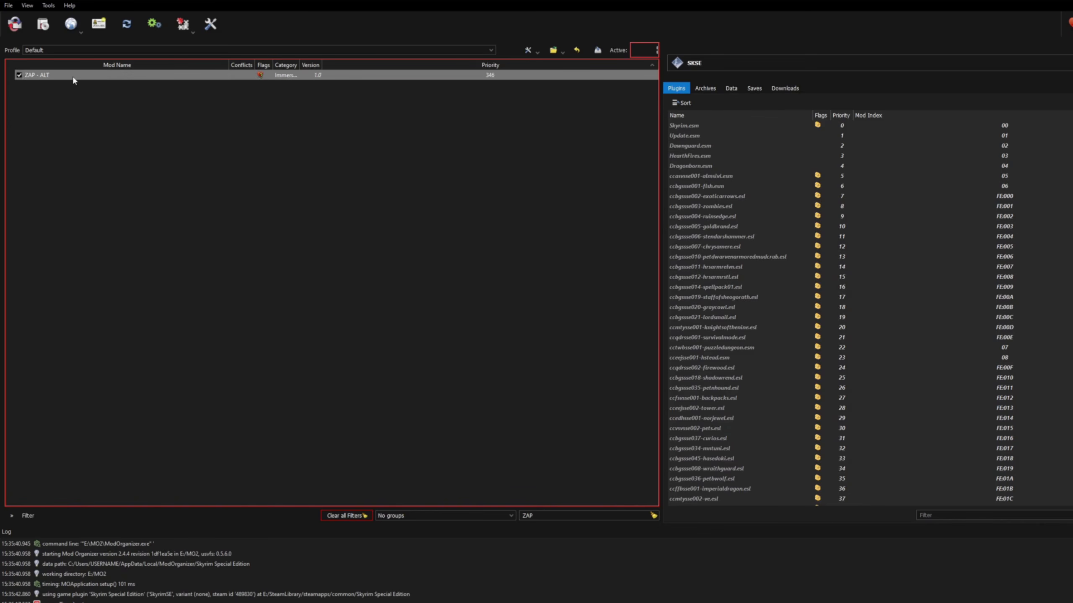
{"action": "right_click", "coordinate": [73, 77]}
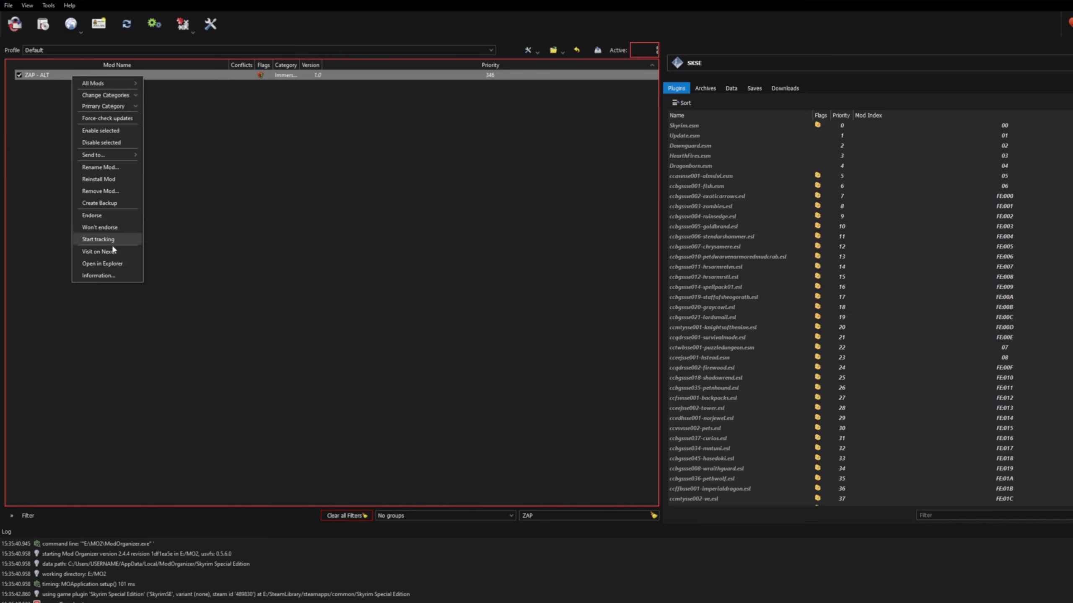
{"action": "left_click", "coordinate": [103, 278]}
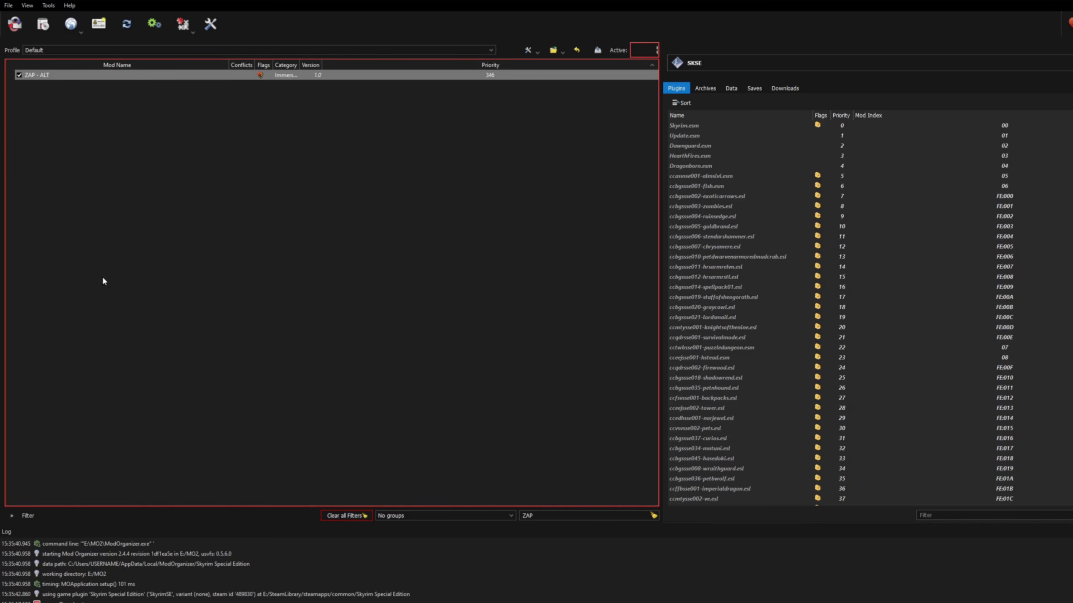
{"action": "left_click", "coordinate": [149, 190]}
{"action": "left_click", "coordinate": [158, 200]}
{"action": "left_click", "coordinate": [168, 211]}
{"action": "left_click", "coordinate": [176, 220]}
{"action": "left_click", "coordinate": [185, 230]}
{"action": "left_click", "coordinate": [195, 240]}
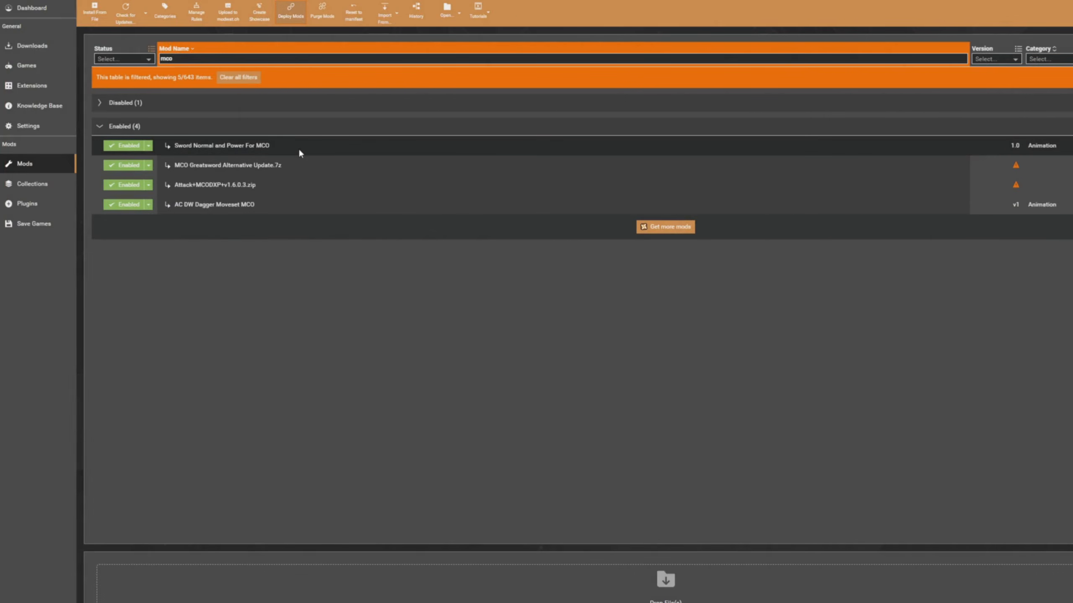
Step: Switch to Vortex and open Sword Normal and Power For MCO in the file manager to browse down its folders
{"action": "right_click", "coordinate": [299, 151]}
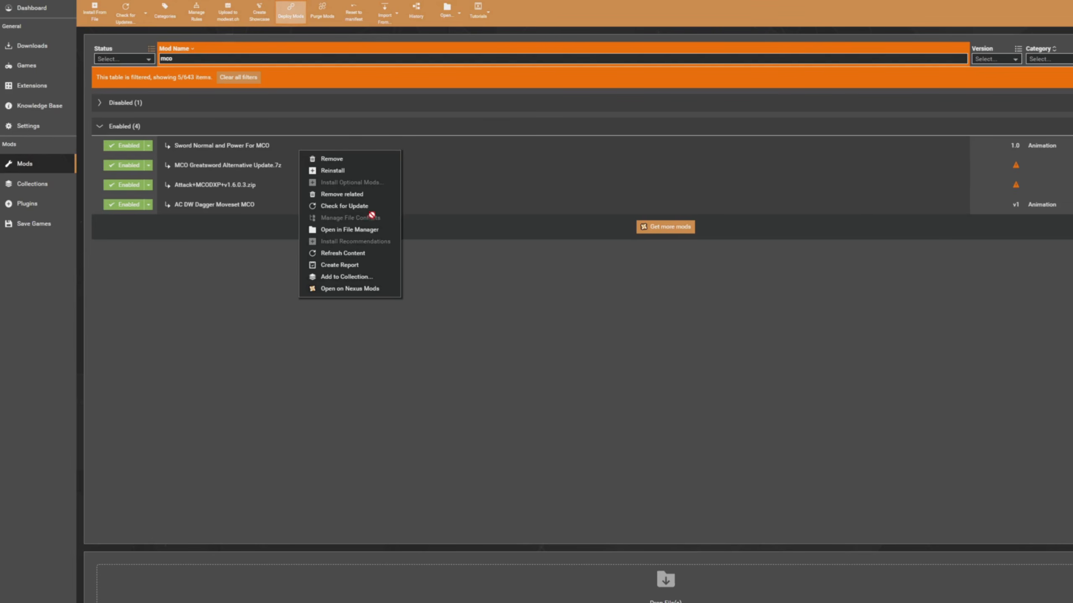
{"action": "left_click", "coordinate": [349, 230]}
{"action": "left_click", "coordinate": [409, 186]}
{"action": "double_click", "coordinate": [408, 186]}
{"action": "double_click", "coordinate": [416, 183]}
{"action": "double_click", "coordinate": [419, 184]}
{"action": "double_click", "coordinate": [433, 186]}
{"action": "double_click", "coordinate": [432, 187]}
{"action": "left_click", "coordinate": [432, 187]}
{"action": "double_click", "coordinate": [427, 186]}
{"action": "left_click", "coordinate": [417, 186]}
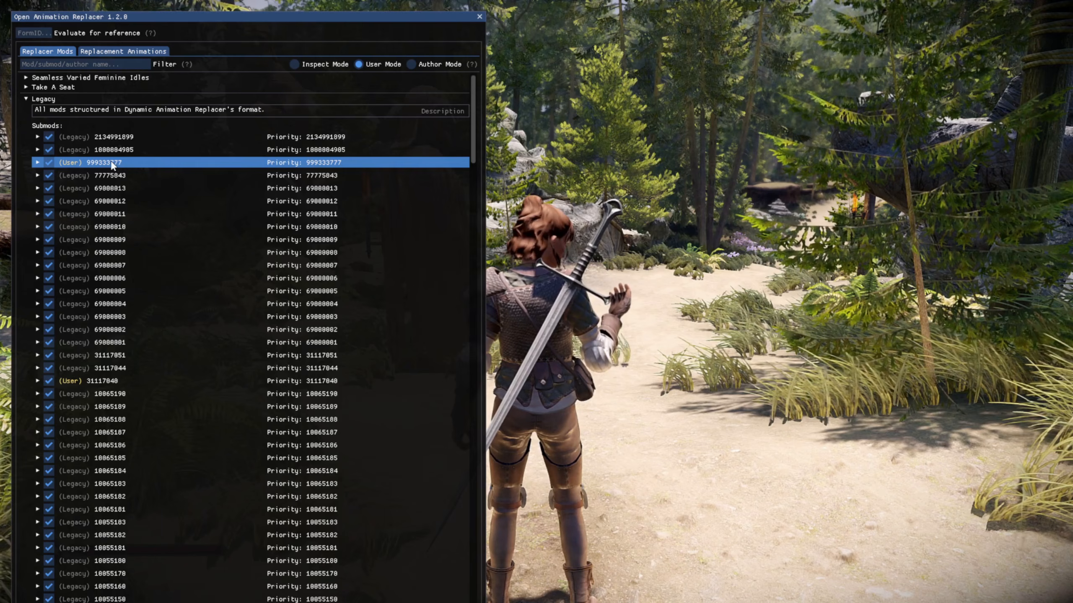
Step: Add a new condition to the Legacy submod 999333777 and expand its settings
{"action": "left_click", "coordinate": [38, 162]}
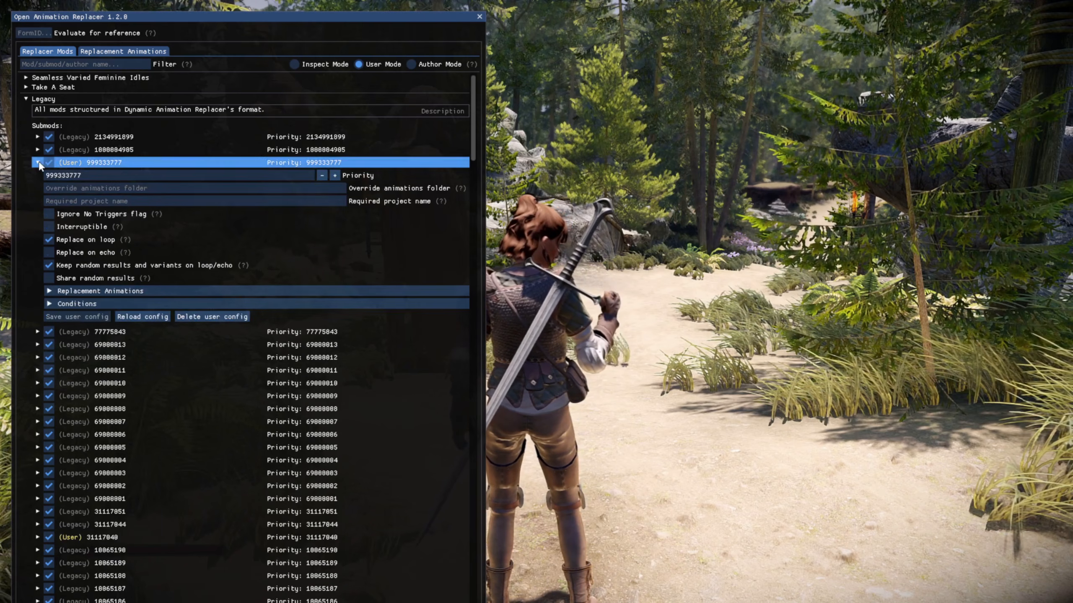
{"action": "left_click", "coordinate": [49, 304]}
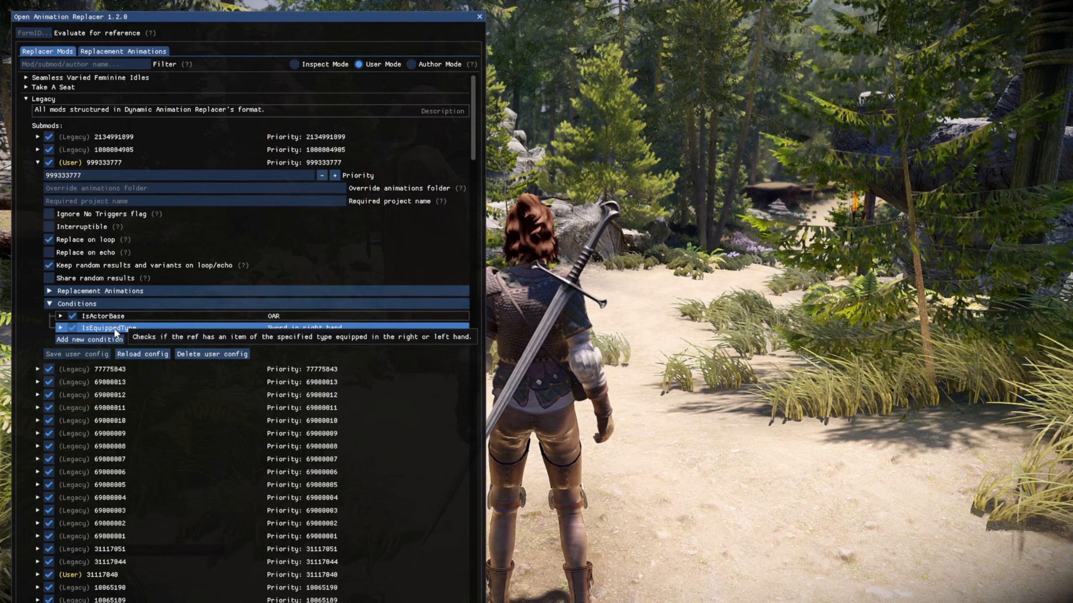
{"action": "left_click", "coordinate": [85, 340]}
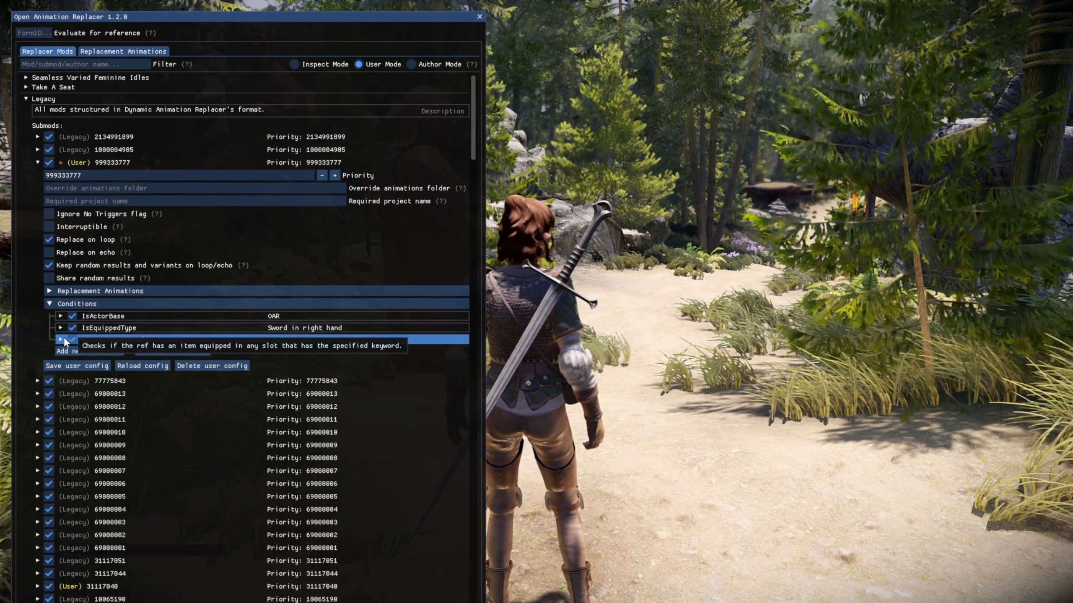
{"action": "left_click", "coordinate": [61, 340]}
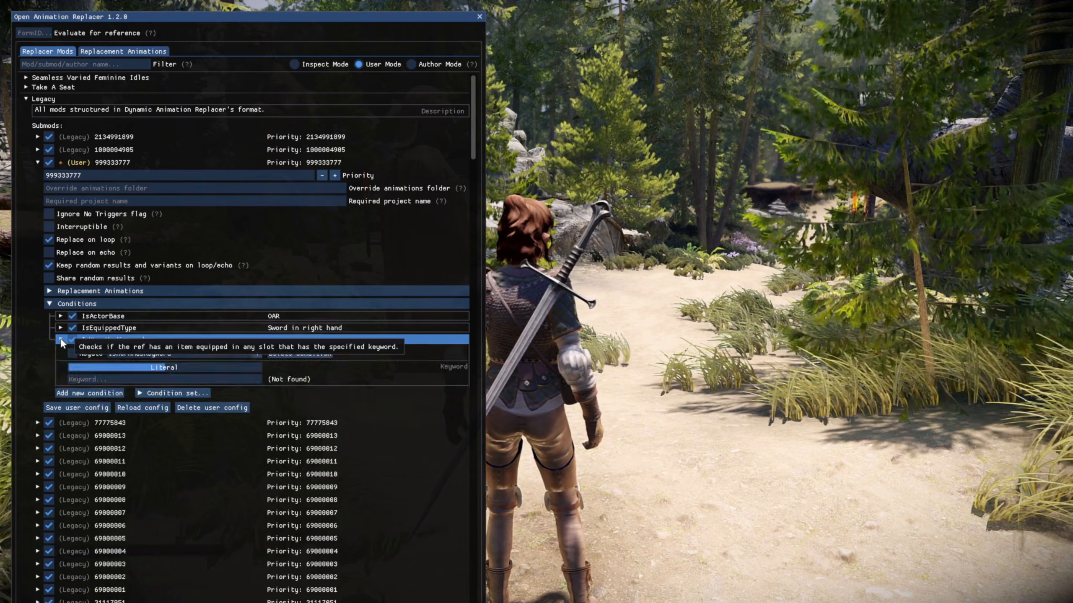
Step: Try IsUnique as the new condition's type, and switch it back to IsWornHasKeyword
{"action": "left_click", "coordinate": [256, 353]}
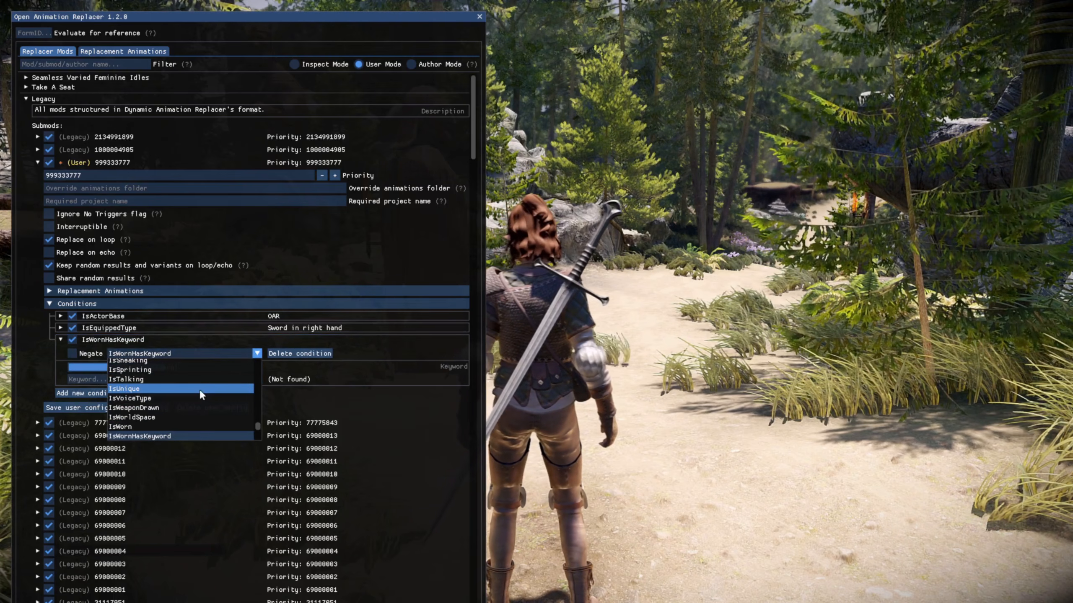
{"action": "left_click", "coordinate": [199, 388]}
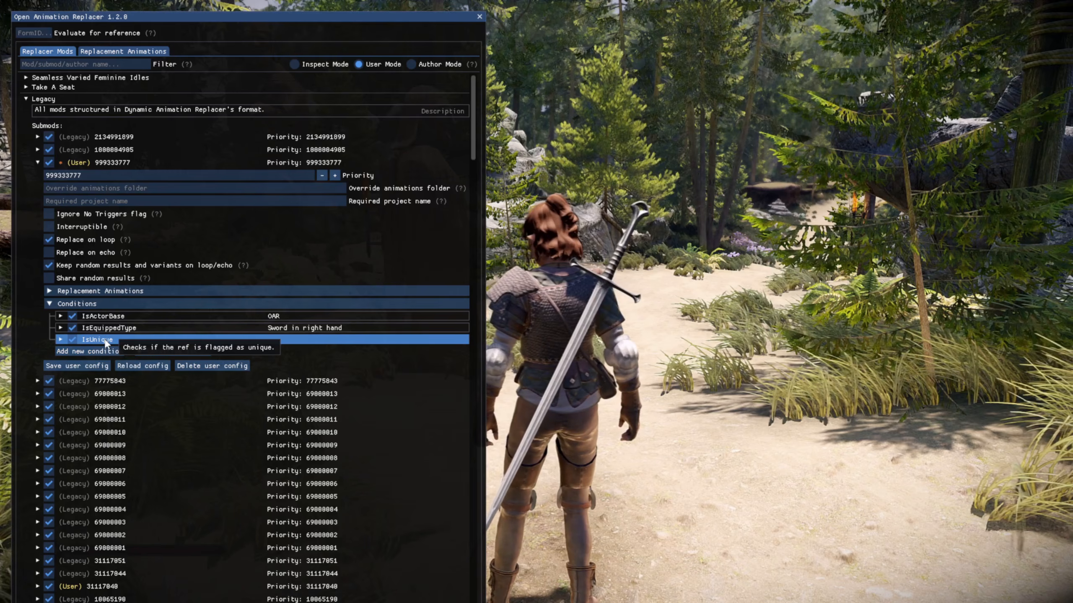
{"action": "left_click", "coordinate": [60, 340]}
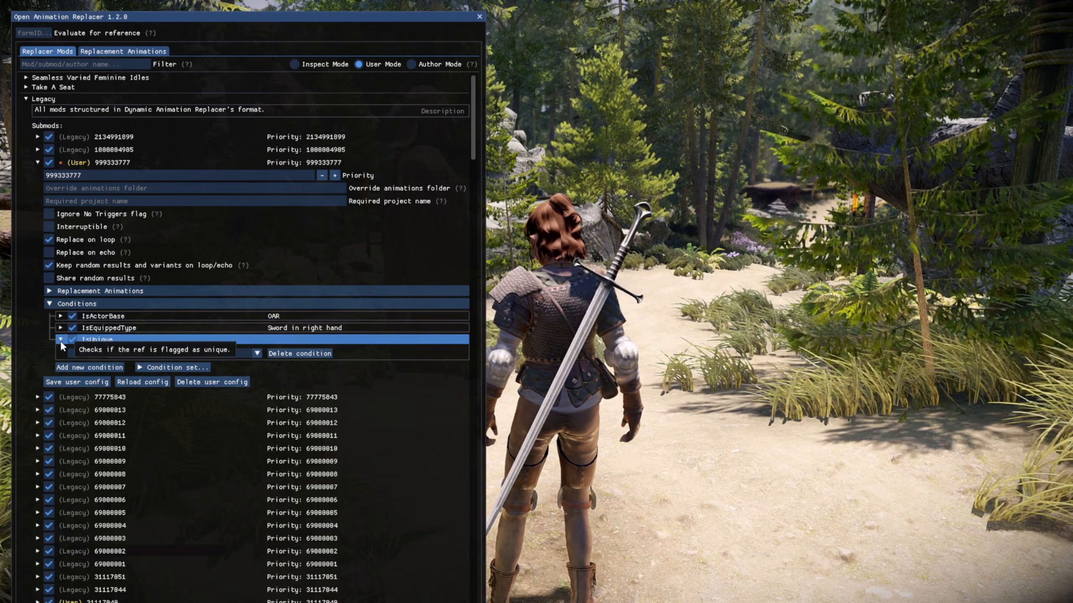
{"action": "left_click", "coordinate": [257, 354]}
{"action": "scroll", "coordinate": [211, 402], "scroll_direction": "down", "scroll_amount": 2}
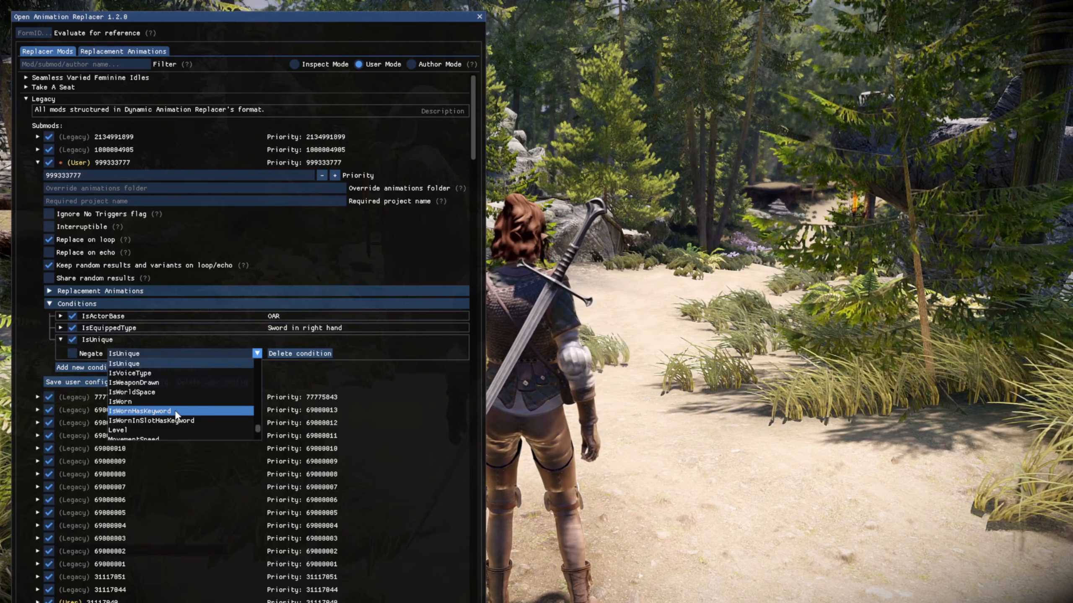
{"action": "left_click", "coordinate": [164, 412]}
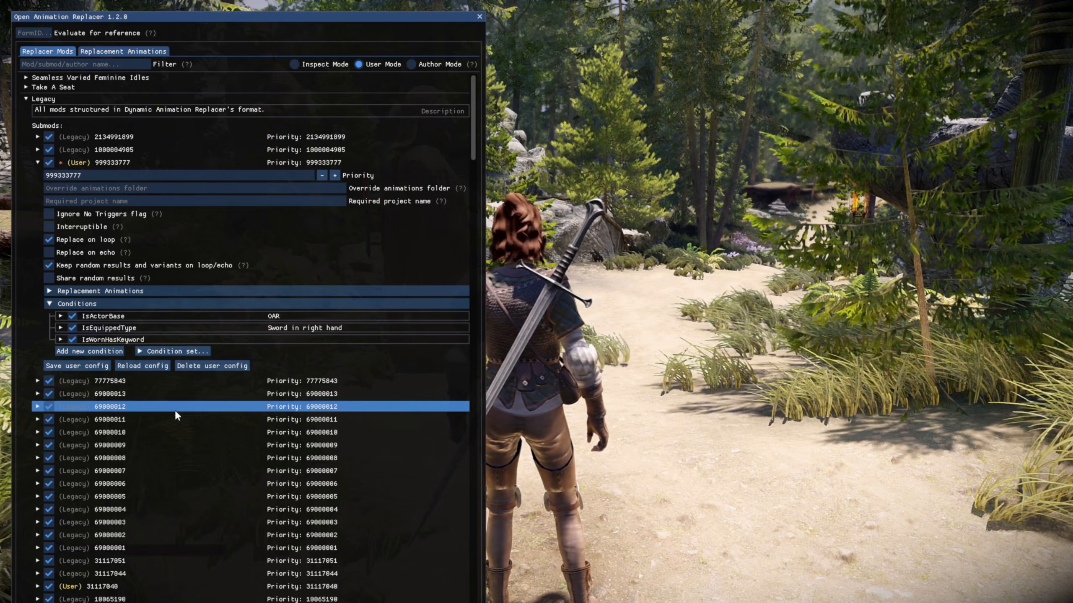
Step: Set the IsWornHasKeyword condition's keyword to ArmorHeavy, save the user config and collapse submod 999333777
{"action": "left_click", "coordinate": [69, 340]}
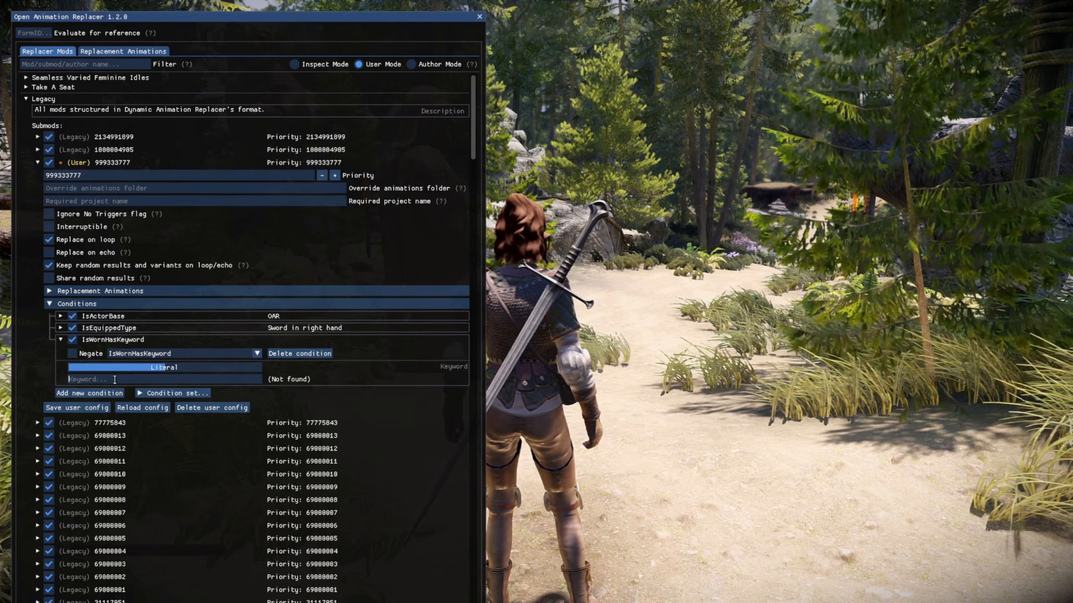
{"action": "type", "text": "Heavy Armor"}
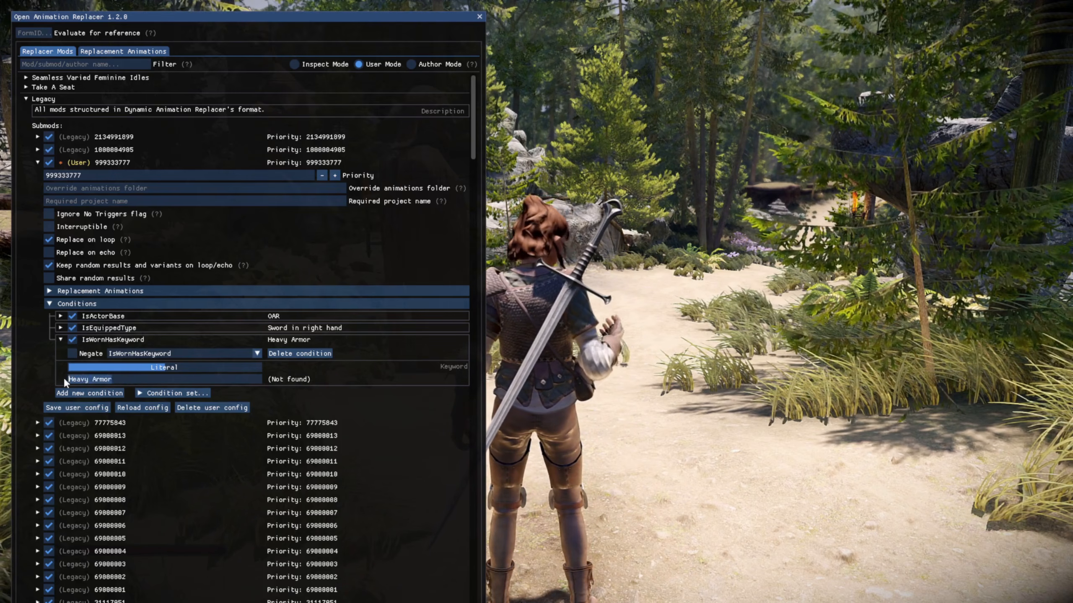
{"action": "key", "text": "BackSpace"}
{"action": "type", "text": "ArmorHeavy"}
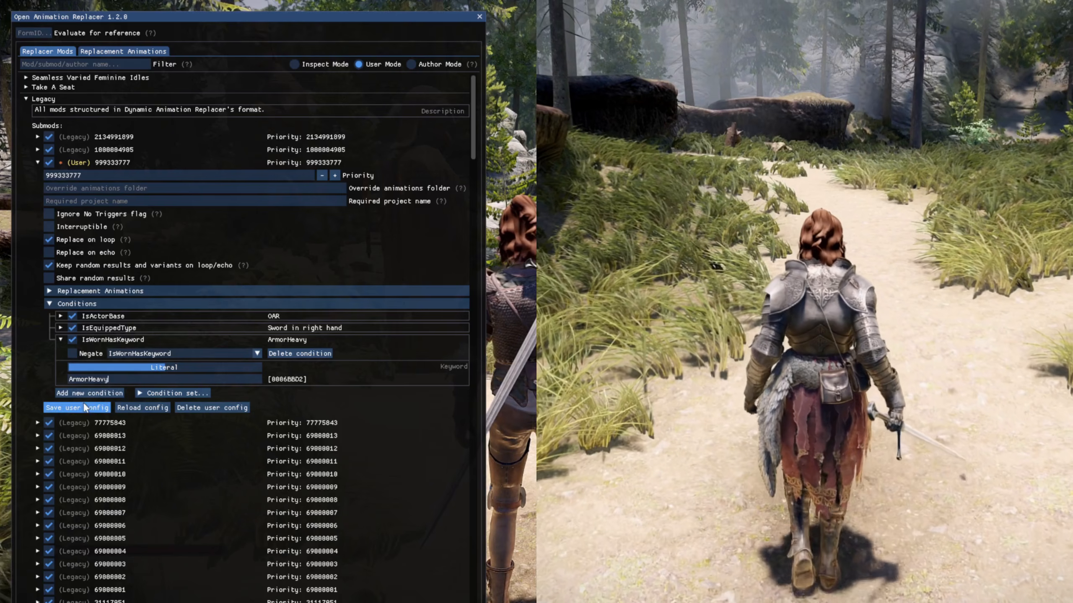
{"action": "left_click", "coordinate": [80, 408]}
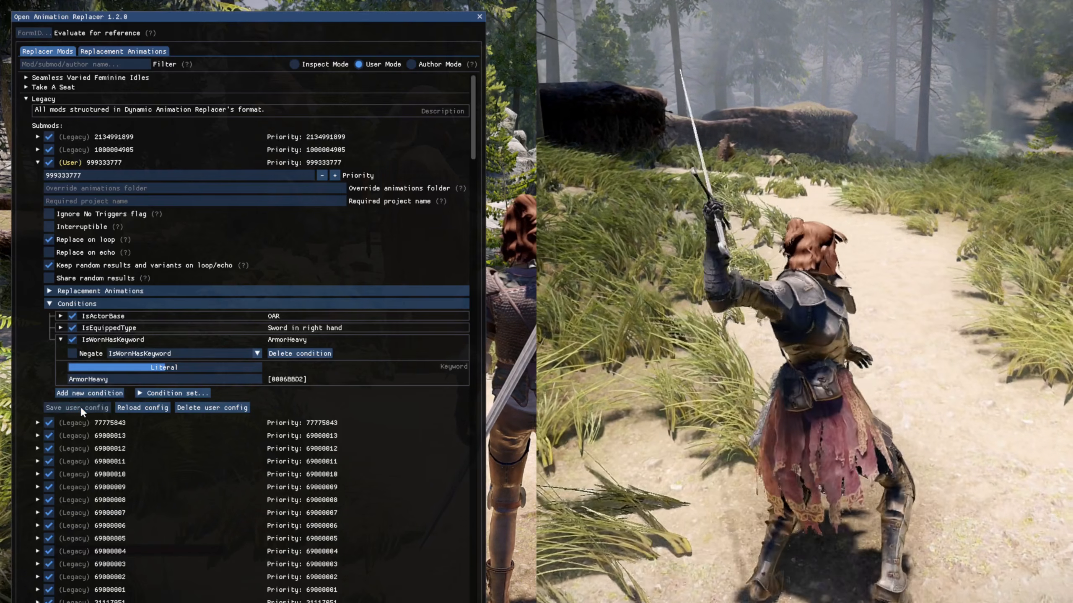
{"action": "mouse_move", "coordinate": [115, 341]}
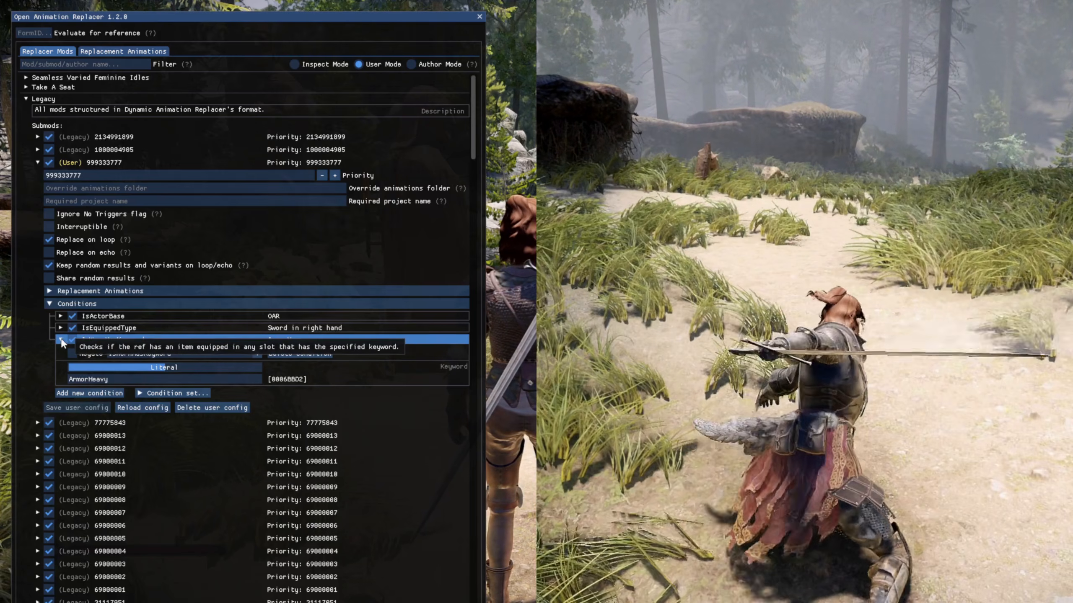
{"action": "left_click", "coordinate": [60, 339]}
{"action": "left_click", "coordinate": [50, 304]}
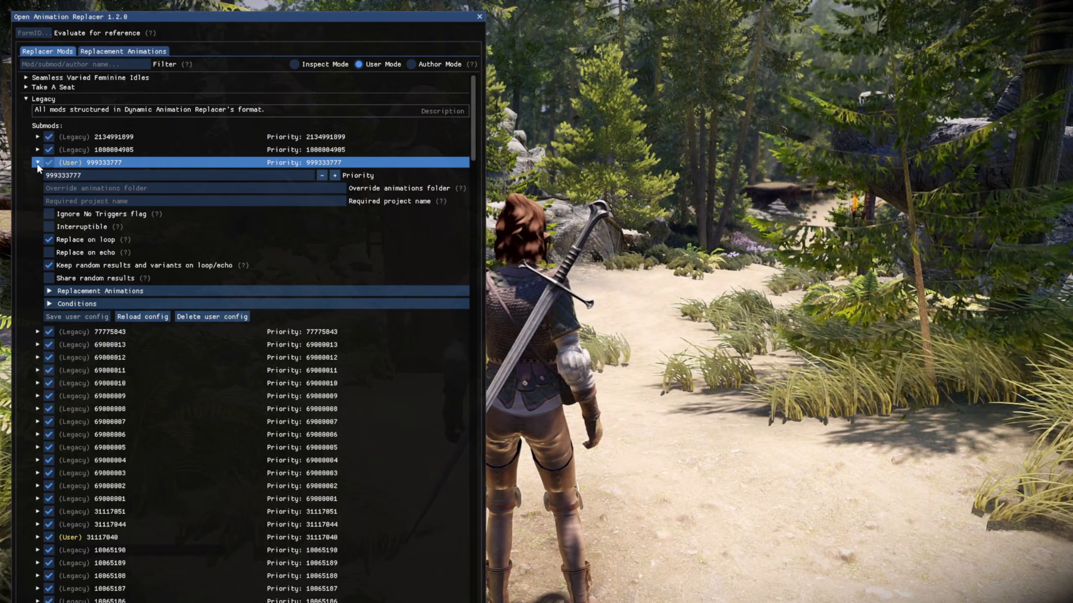
{"action": "left_click", "coordinate": [38, 162]}
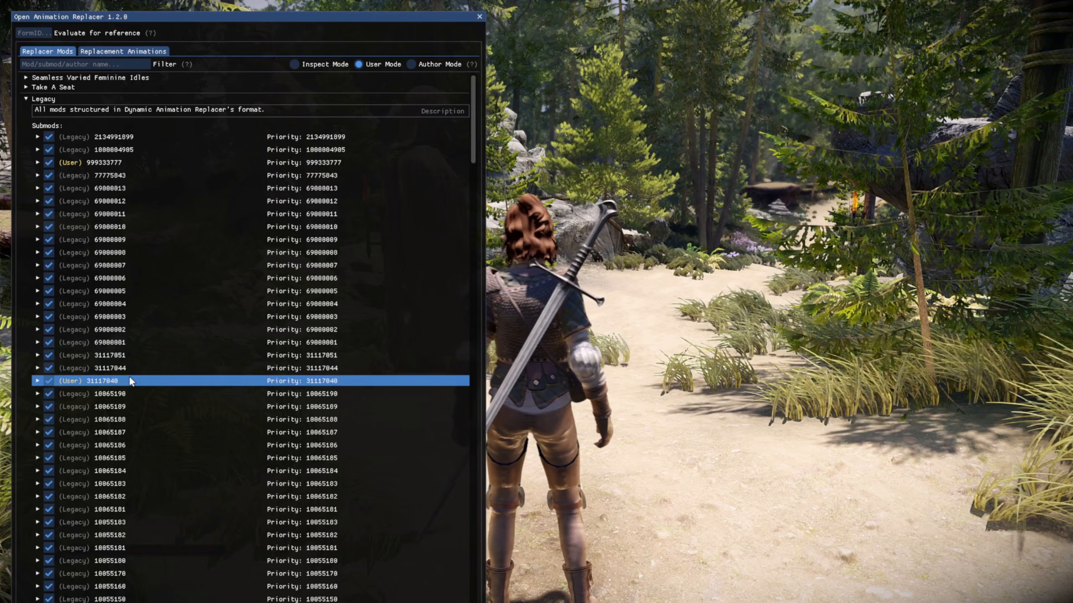
Step: Add a new IsWornHasKeyword condition to the Legacy submod 31117040 and expand its settings
{"action": "left_click", "coordinate": [38, 381]}
{"action": "left_click", "coordinate": [85, 522]}
{"action": "scroll", "coordinate": [120, 468], "scroll_direction": "down", "scroll_amount": 3}
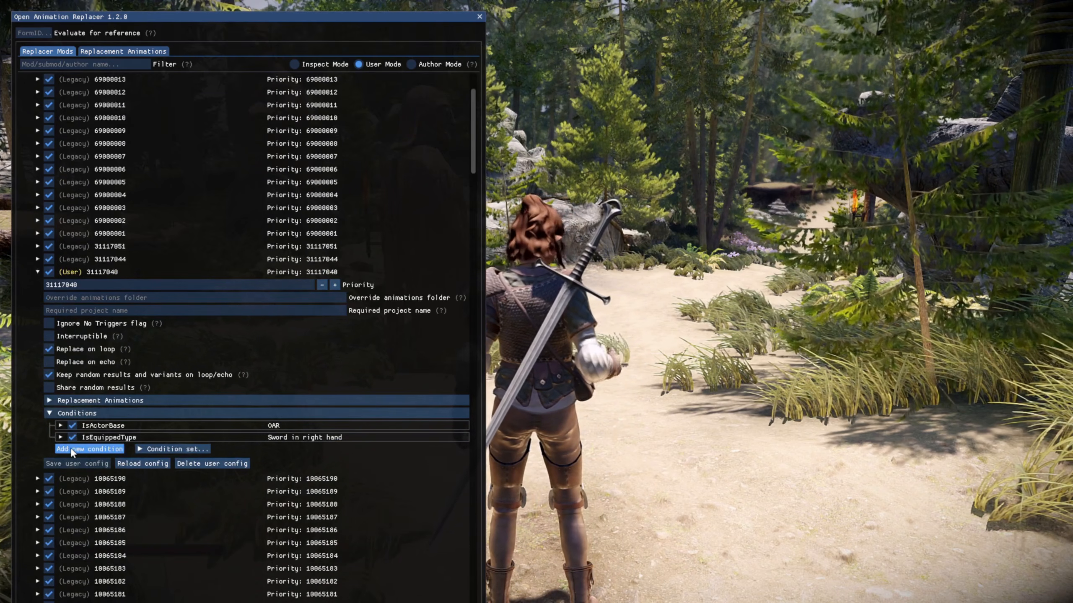
{"action": "left_click", "coordinate": [71, 450]}
{"action": "left_click", "coordinate": [60, 450]}
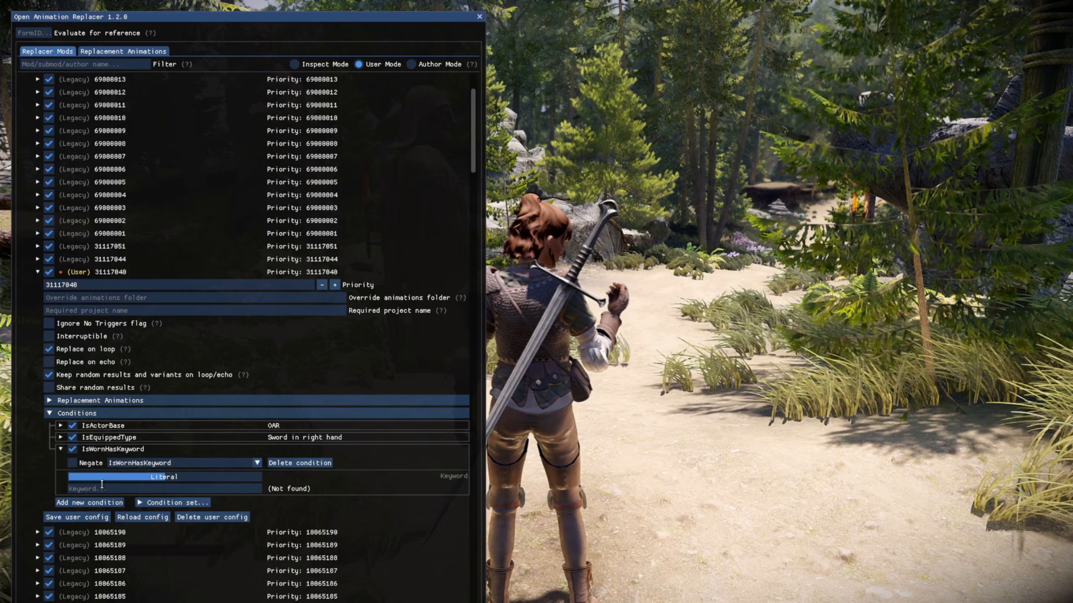
Step: Set the new condition's keyword to ArmorLight, save submod 31117040's user config and collapse its conditions
{"action": "scroll", "coordinate": [102, 484], "scroll_direction": "down", "scroll_amount": 2}
{"action": "left_click", "coordinate": [99, 415]}
{"action": "type", "text": "ArmorLi"}
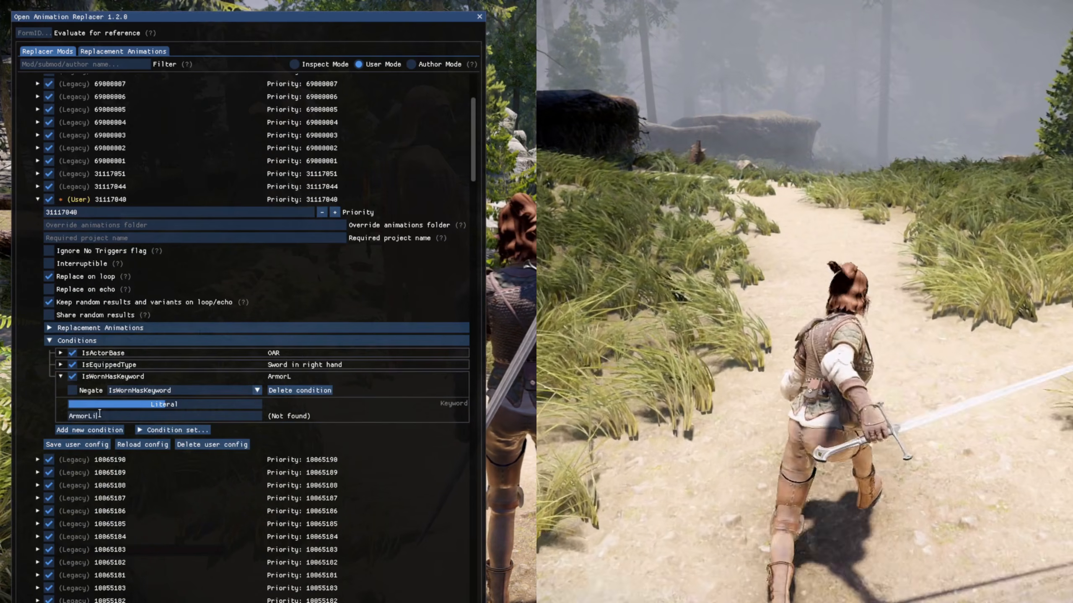
{"action": "type", "text": "ght"}
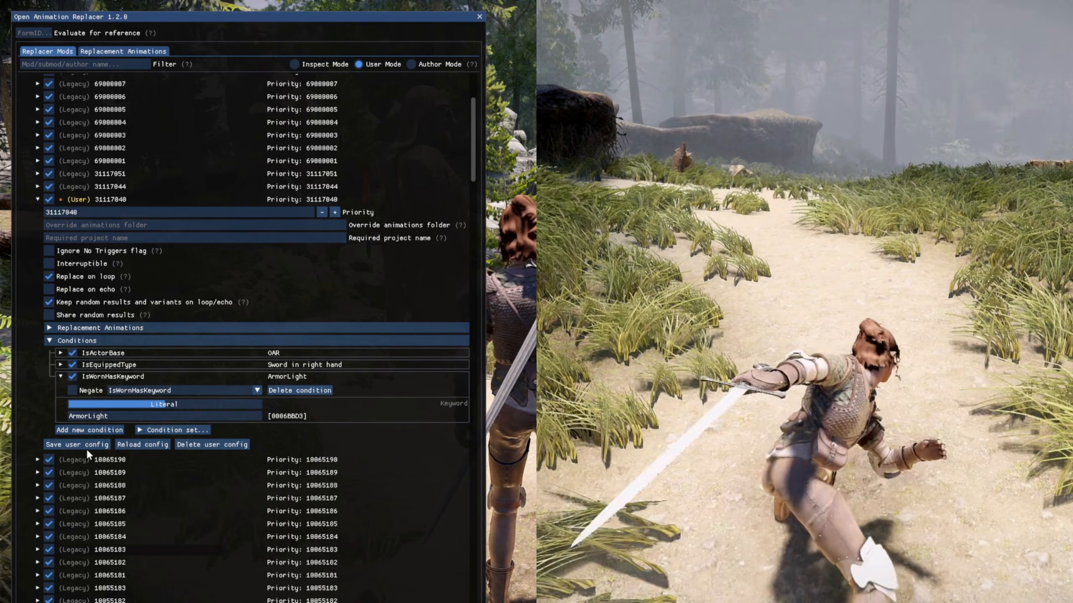
{"action": "left_click", "coordinate": [86, 449]}
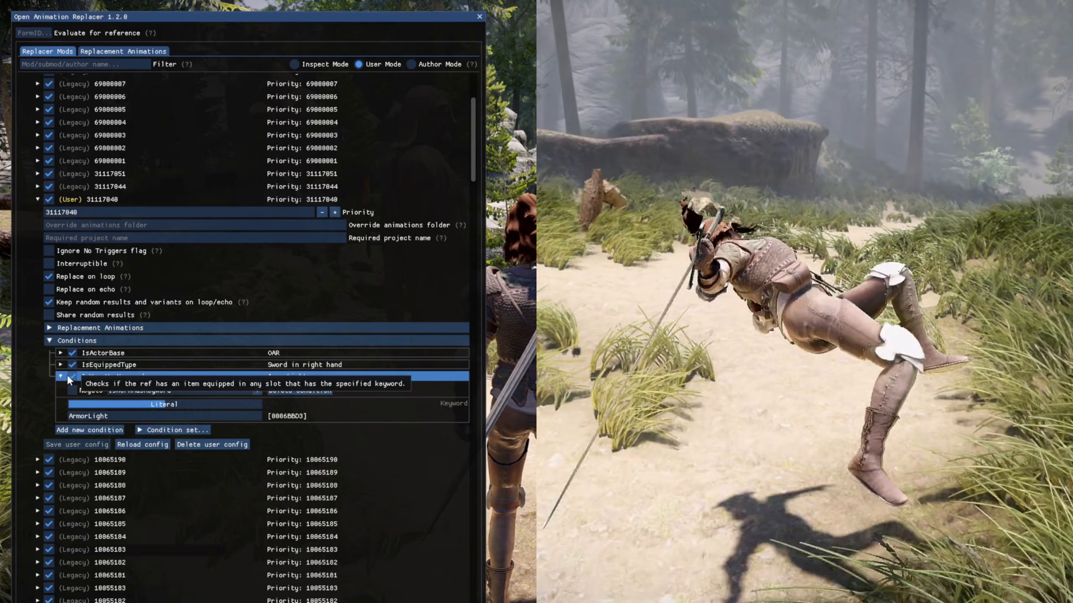
{"action": "left_click", "coordinate": [61, 377]}
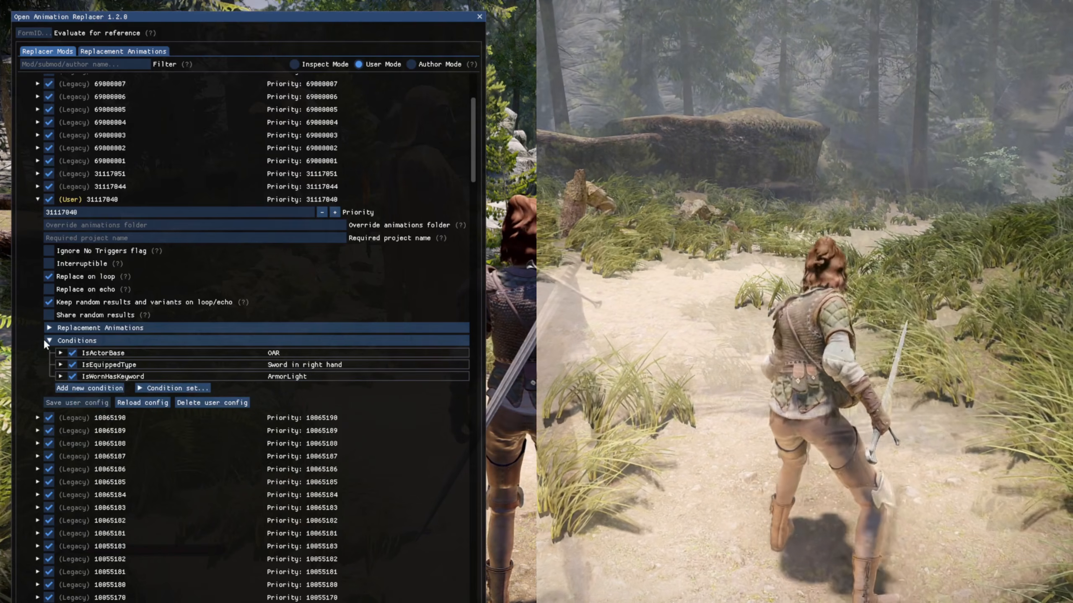
{"action": "left_click", "coordinate": [47, 340]}
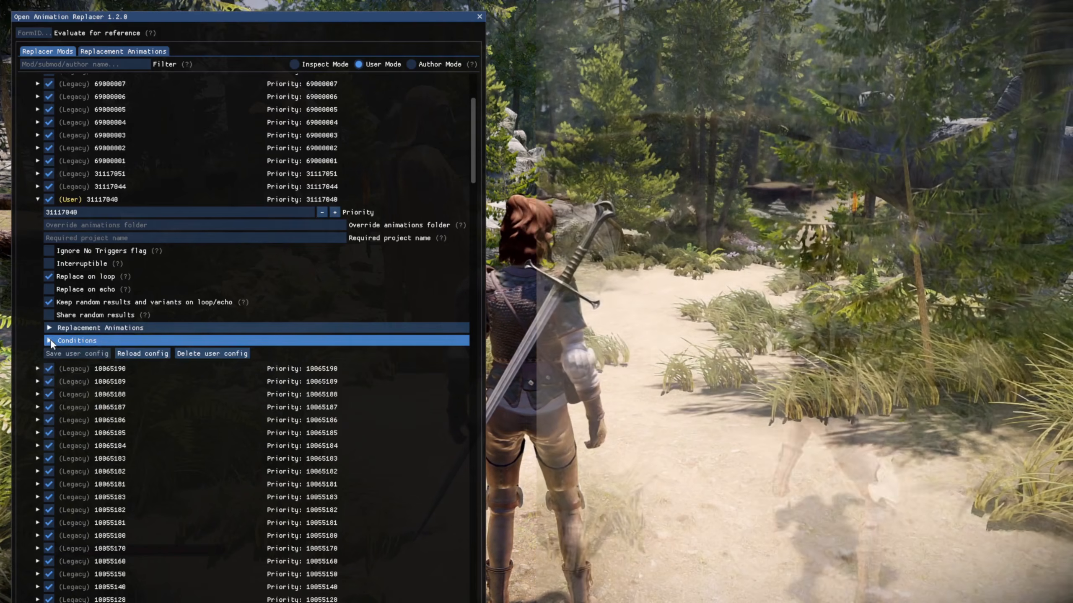